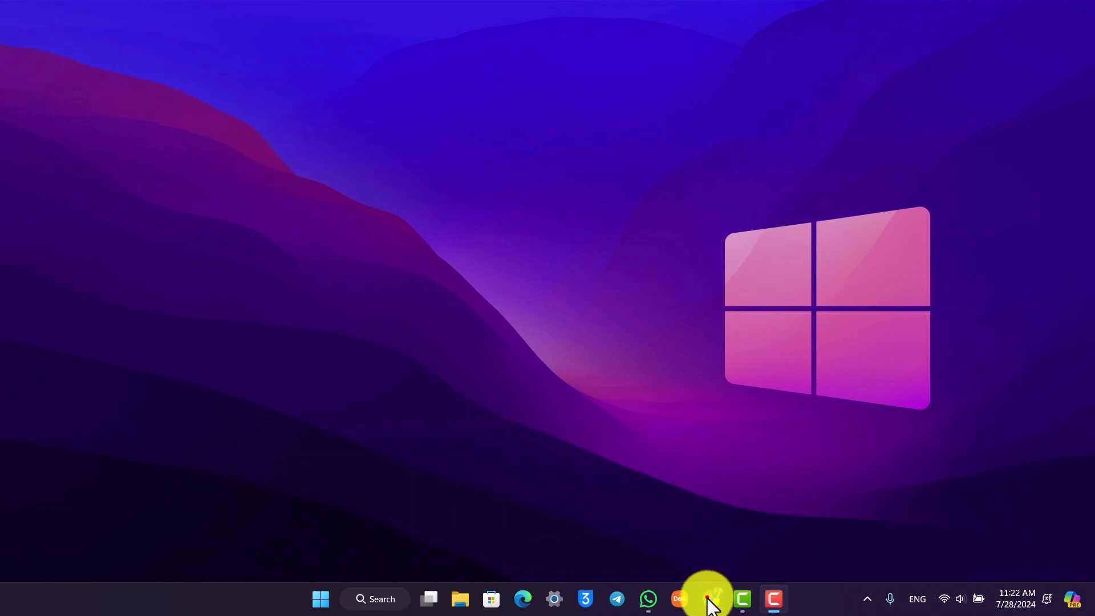
# Restore the Chrome window showing the Blue Colourful Thank You Instagram Post design
pyautogui.click(710, 598)
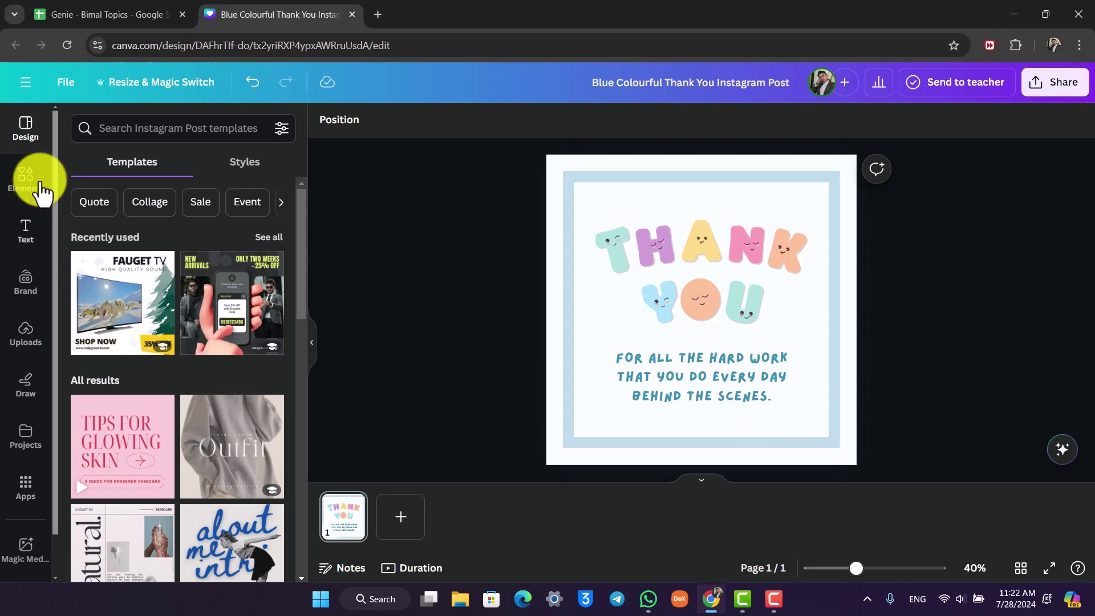
# Upload the Shake It - Aakash Gandhi MP3 from the Music folder into Canva uploads
pyautogui.click(26, 334)
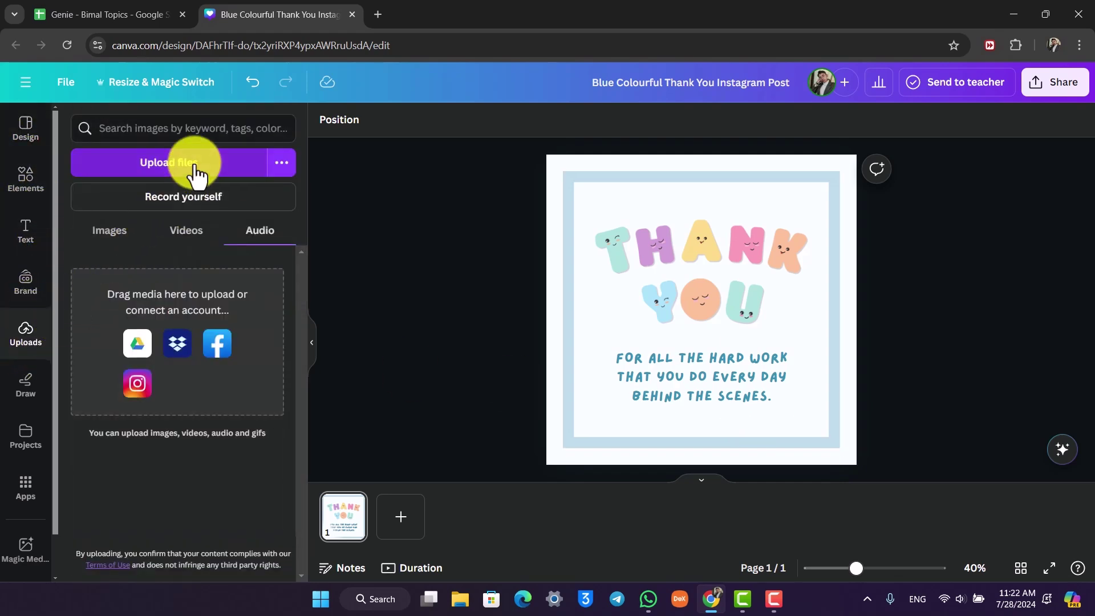
pyautogui.click(193, 163)
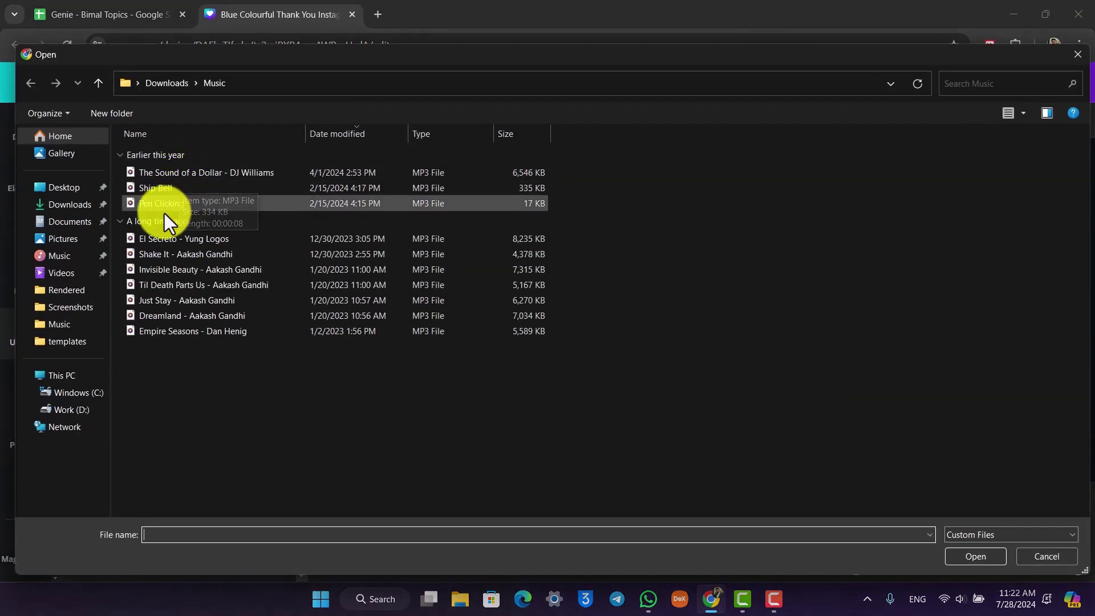
pyautogui.doubleClick(172, 251)
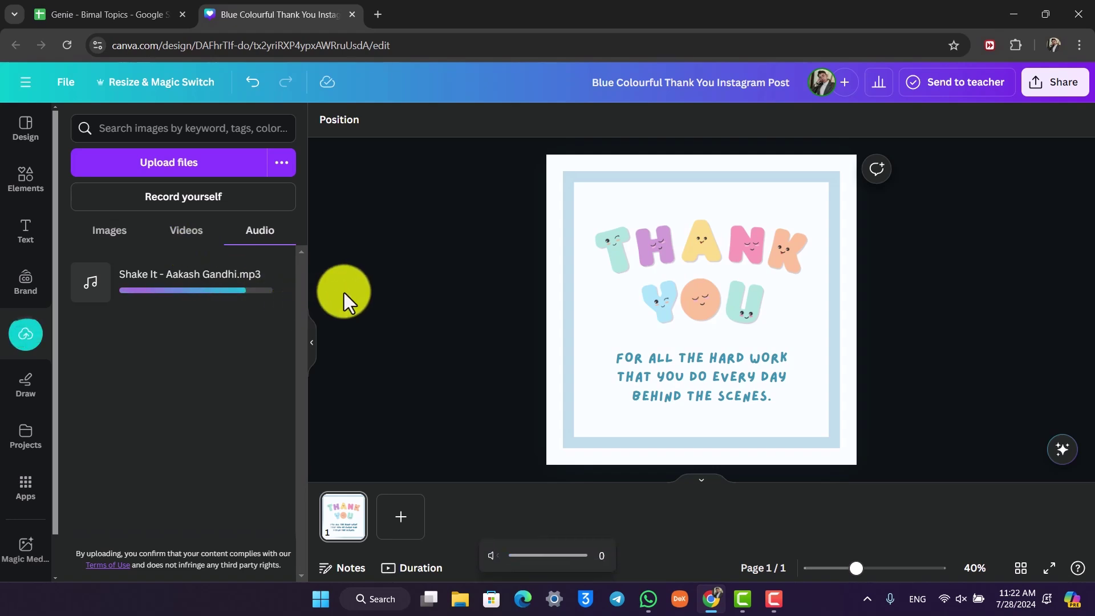
# Add the uploaded Shake It track to the design and inspect its timeline clip
pyautogui.moveTo(183, 282)
pyautogui.click(195, 304)
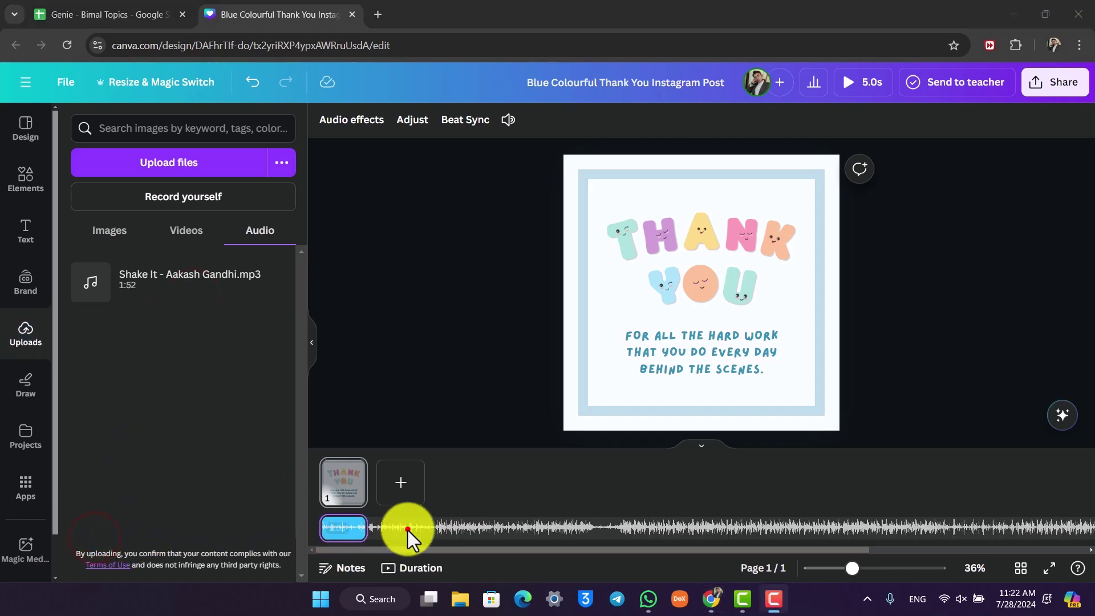
pyautogui.click(362, 530)
pyautogui.click(349, 483)
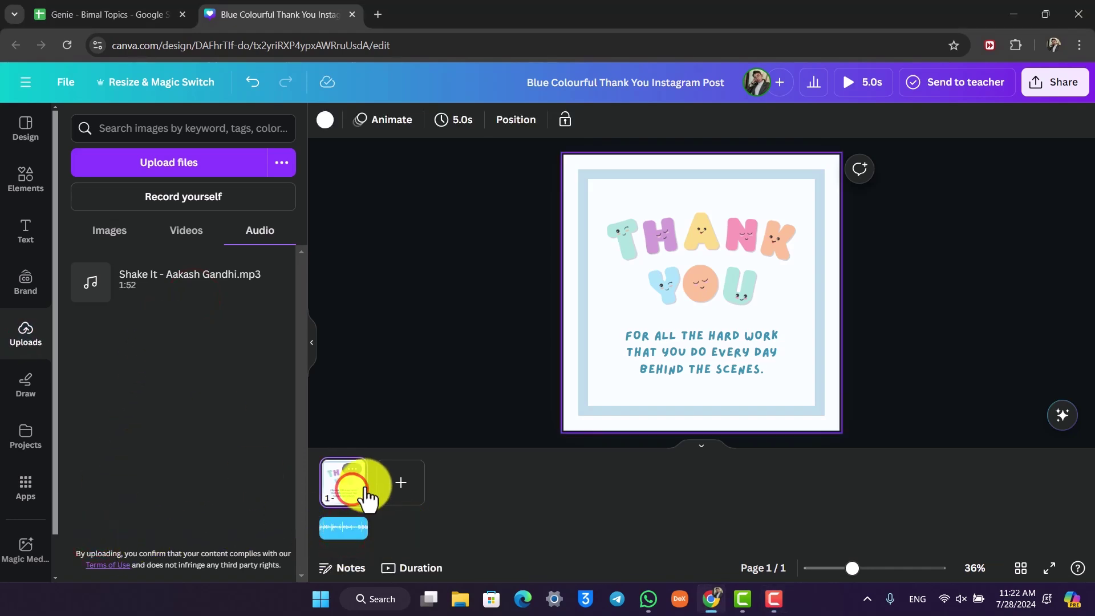
pyautogui.rightClick(349, 483)
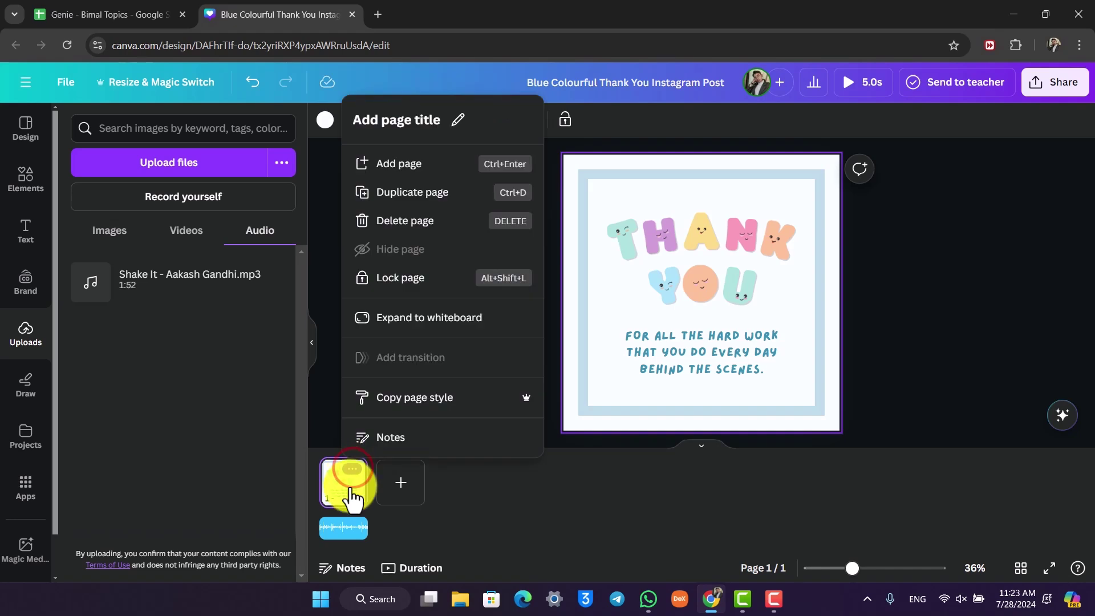
pyautogui.click(349, 490)
pyautogui.click(360, 537)
pyautogui.click(423, 532)
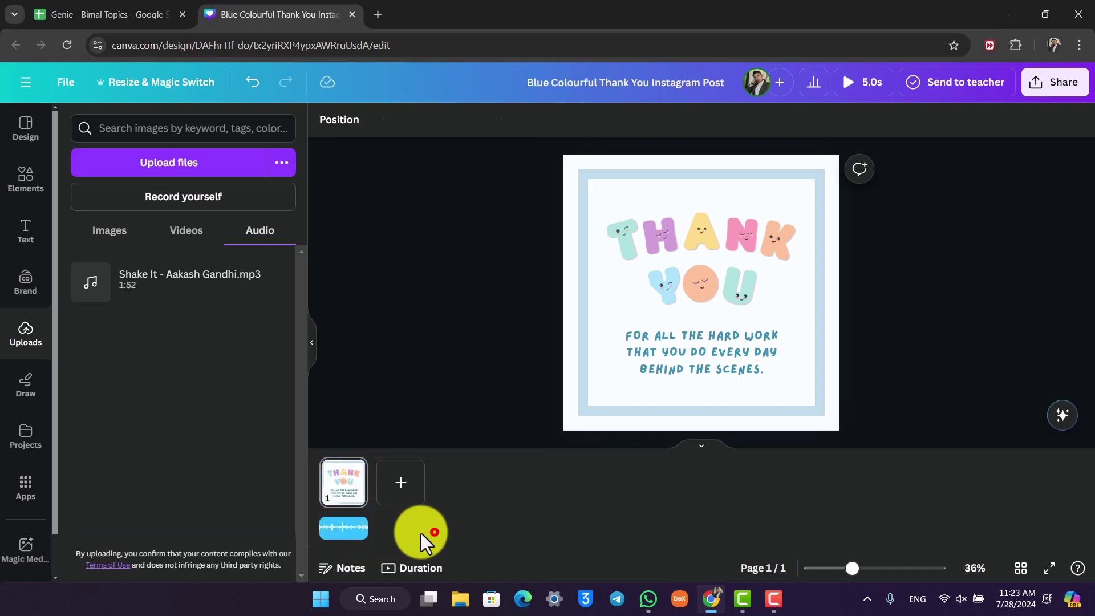
pyautogui.click(347, 534)
pyautogui.click(401, 533)
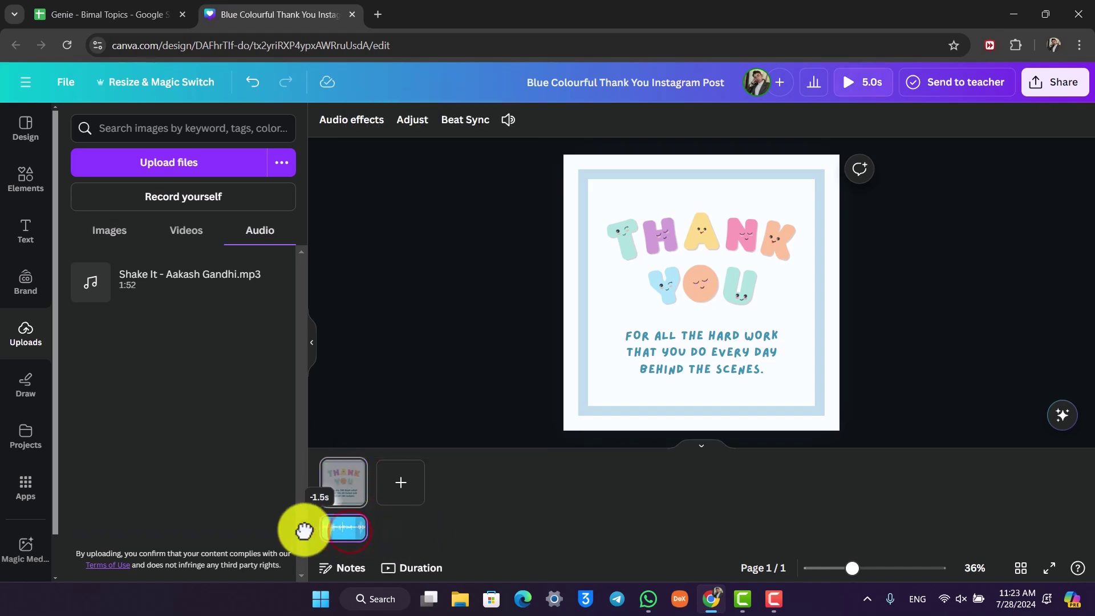
pyautogui.click(347, 533)
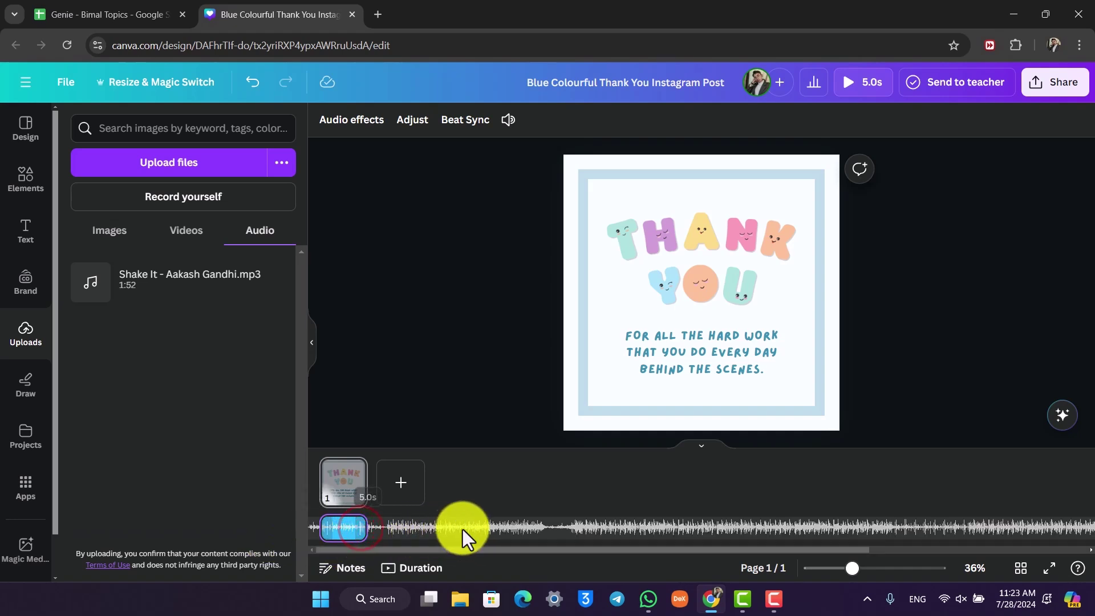
# Add three blank pages for four in total, and check the soundtrack's 20-second length
pyautogui.click(400, 484)
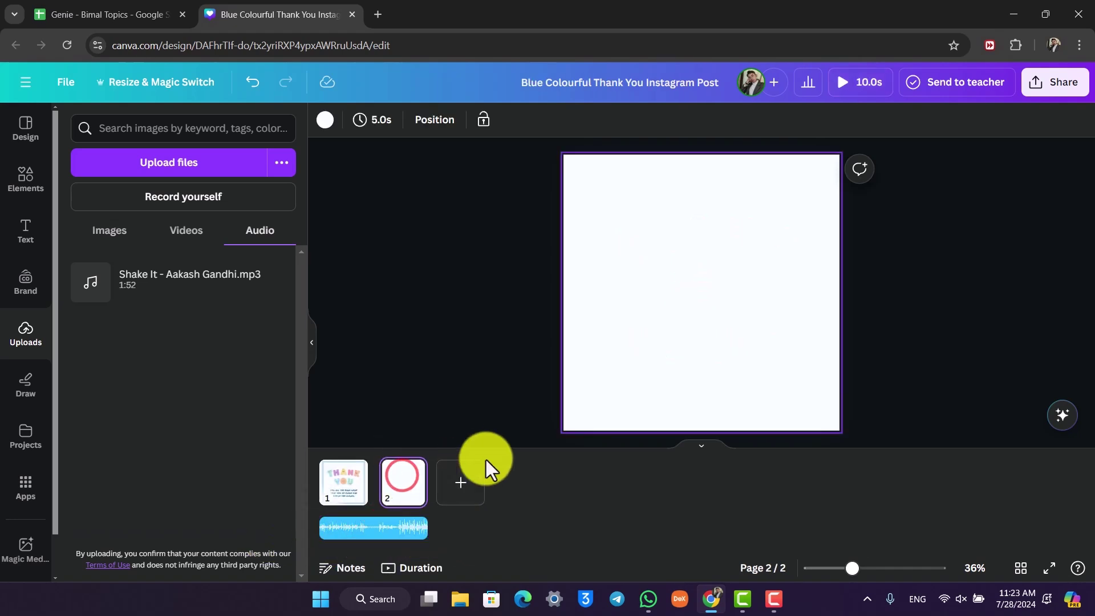
pyautogui.click(460, 483)
pyautogui.click(520, 483)
pyautogui.click(496, 528)
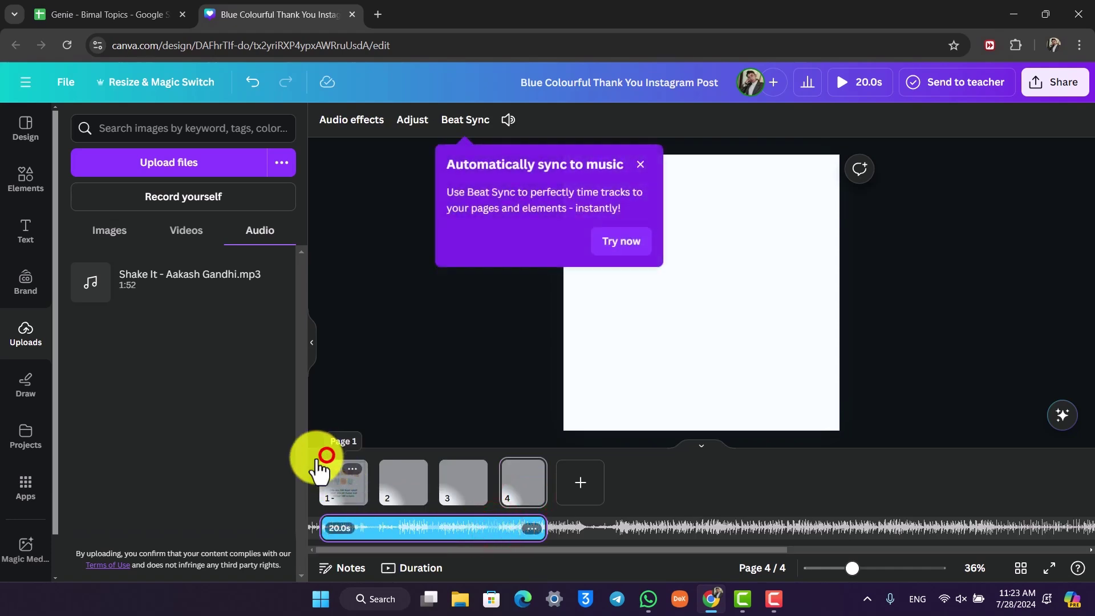
# Verify MP4 Video download for all four pages, then dismiss the Beat Sync tip and deselect the audio
pyautogui.click(1048, 86)
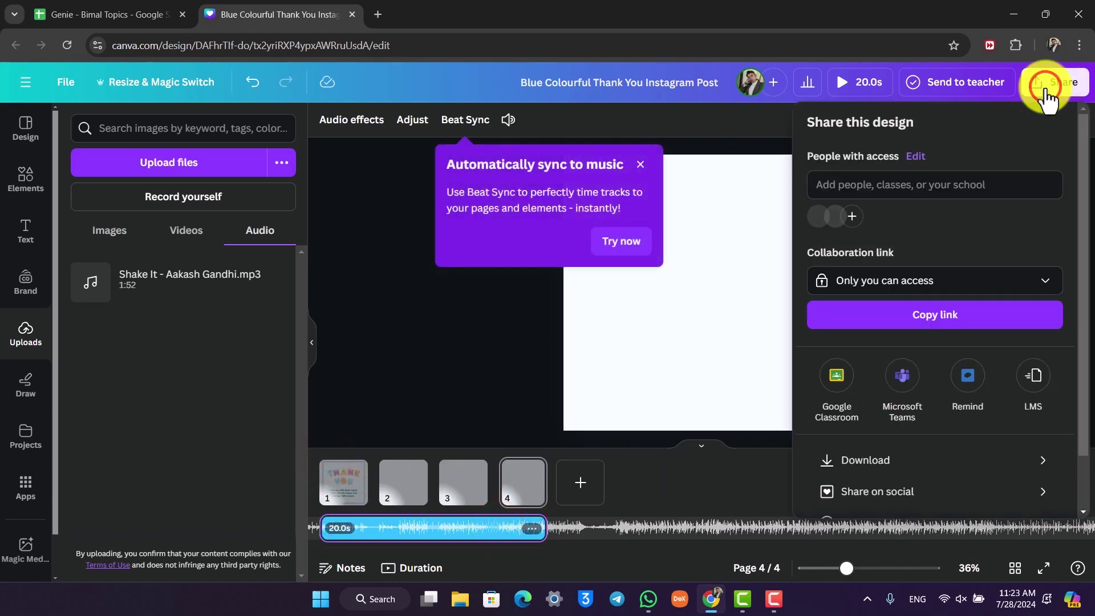
pyautogui.click(864, 459)
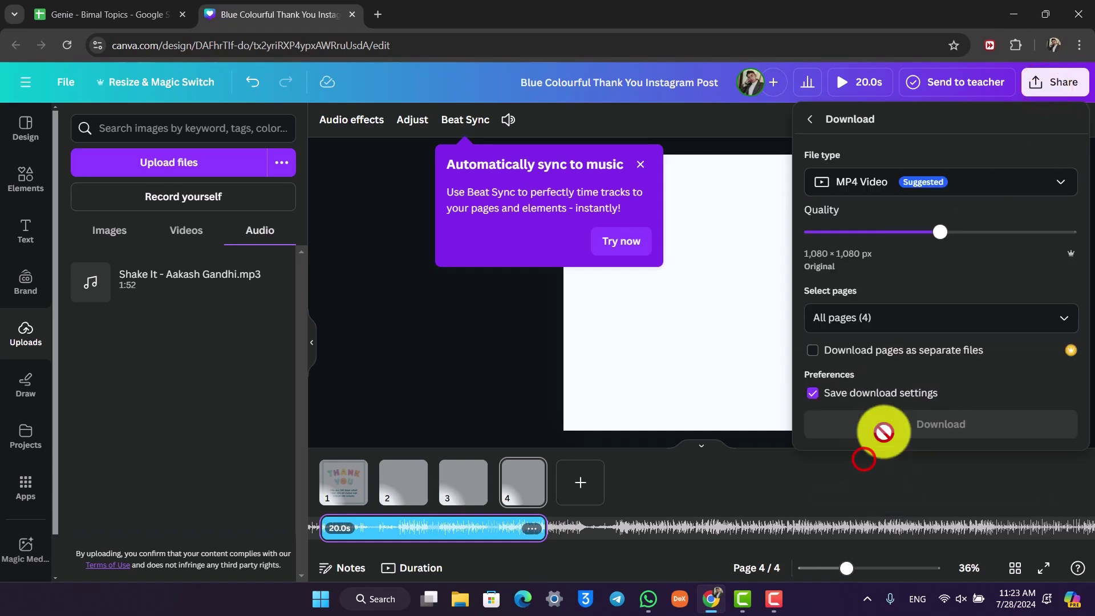
pyautogui.click(905, 182)
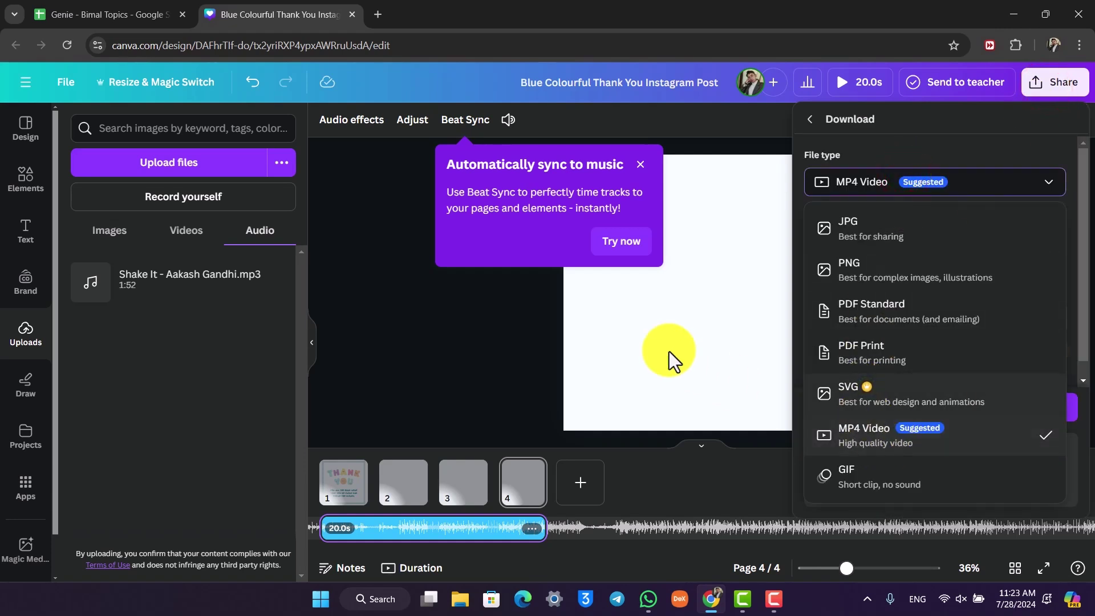
pyautogui.click(516, 330)
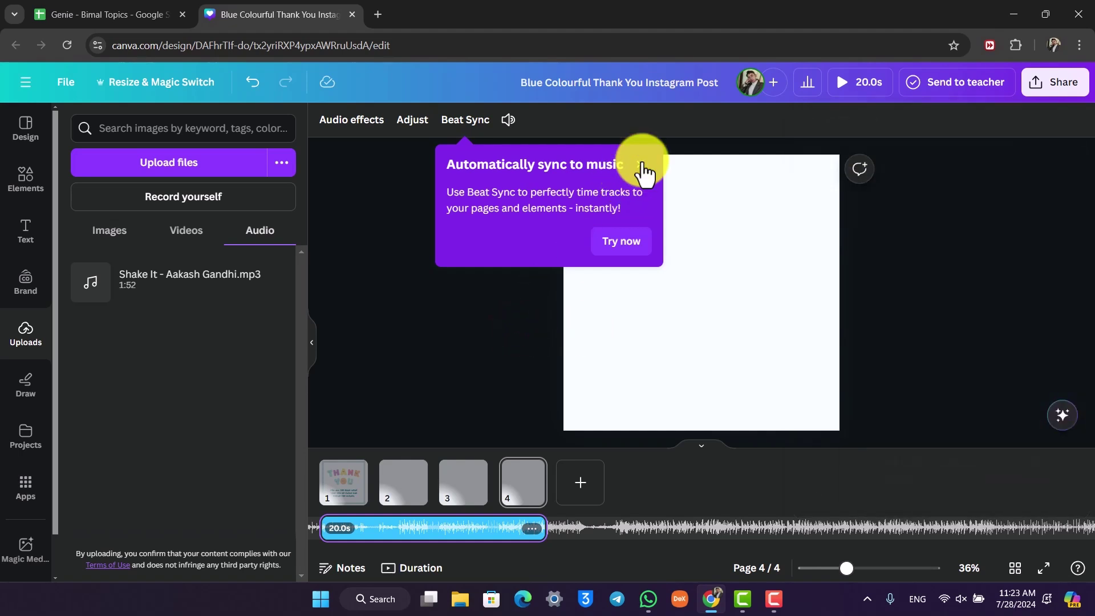
pyautogui.click(640, 164)
pyautogui.click(956, 191)
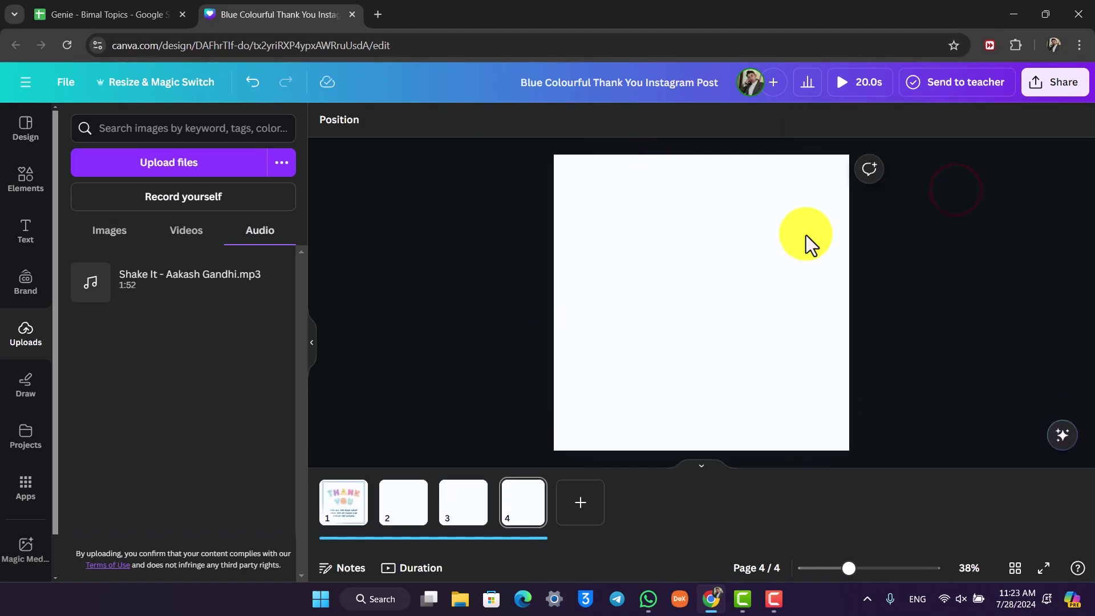